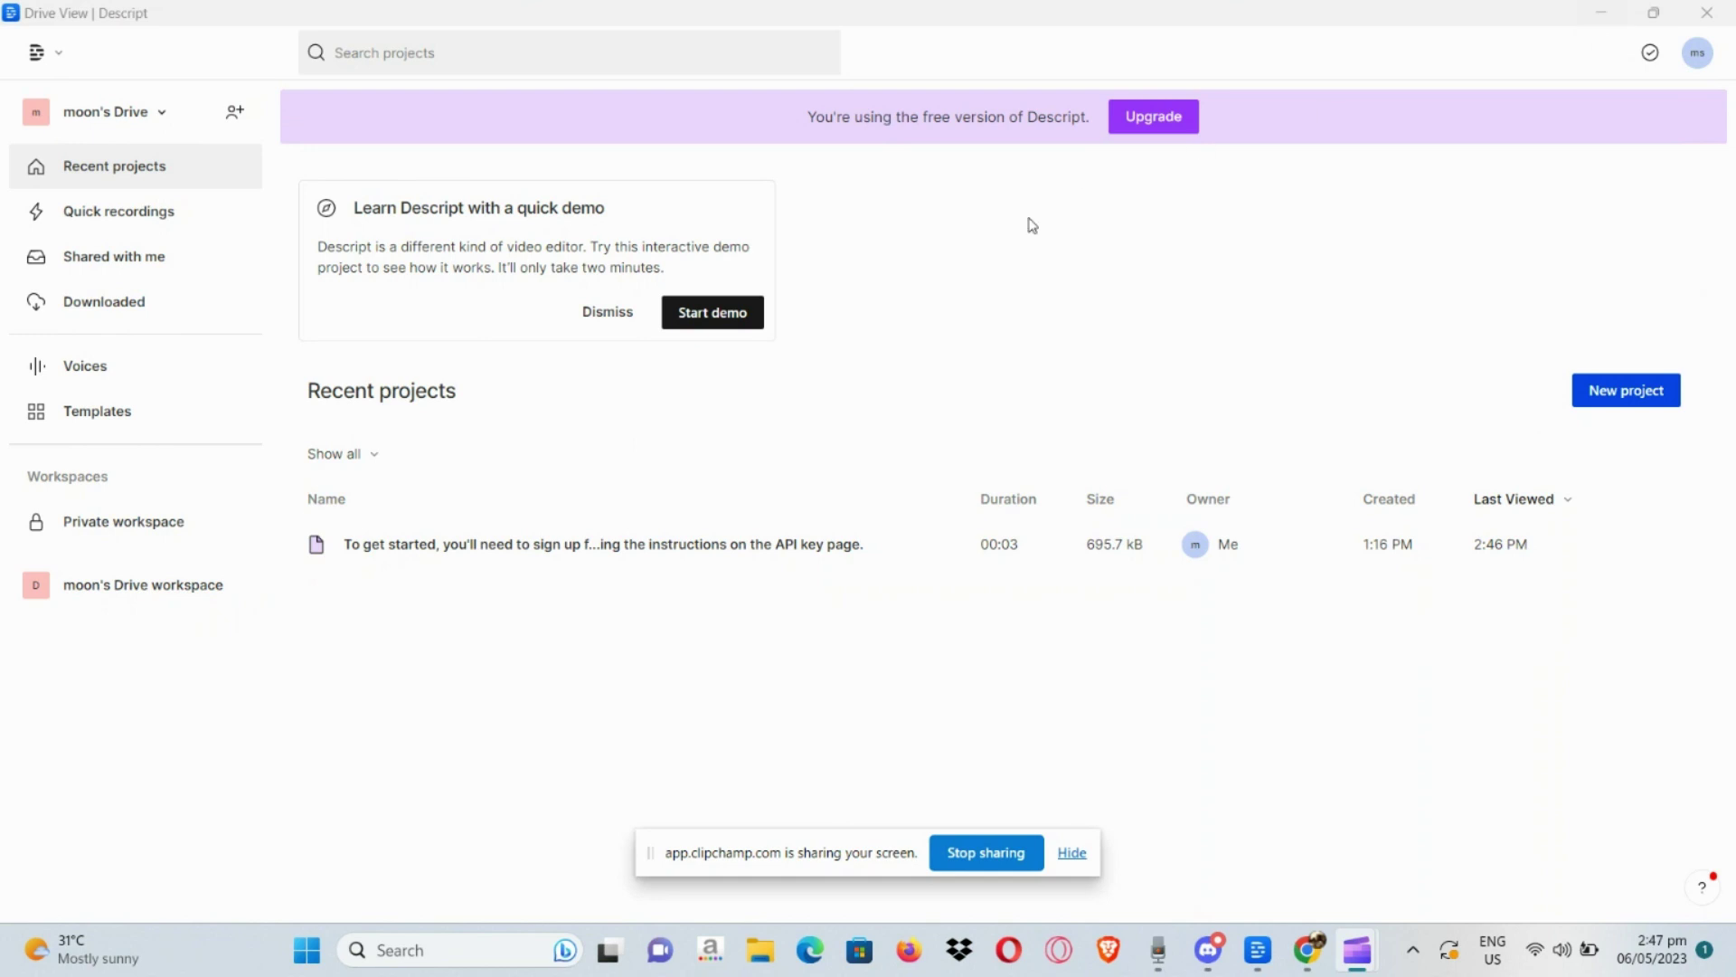
Step: Open the recent PayPal video project from the Drive view's Recent projects list
{"action": "left_click", "coordinate": [582, 558]}
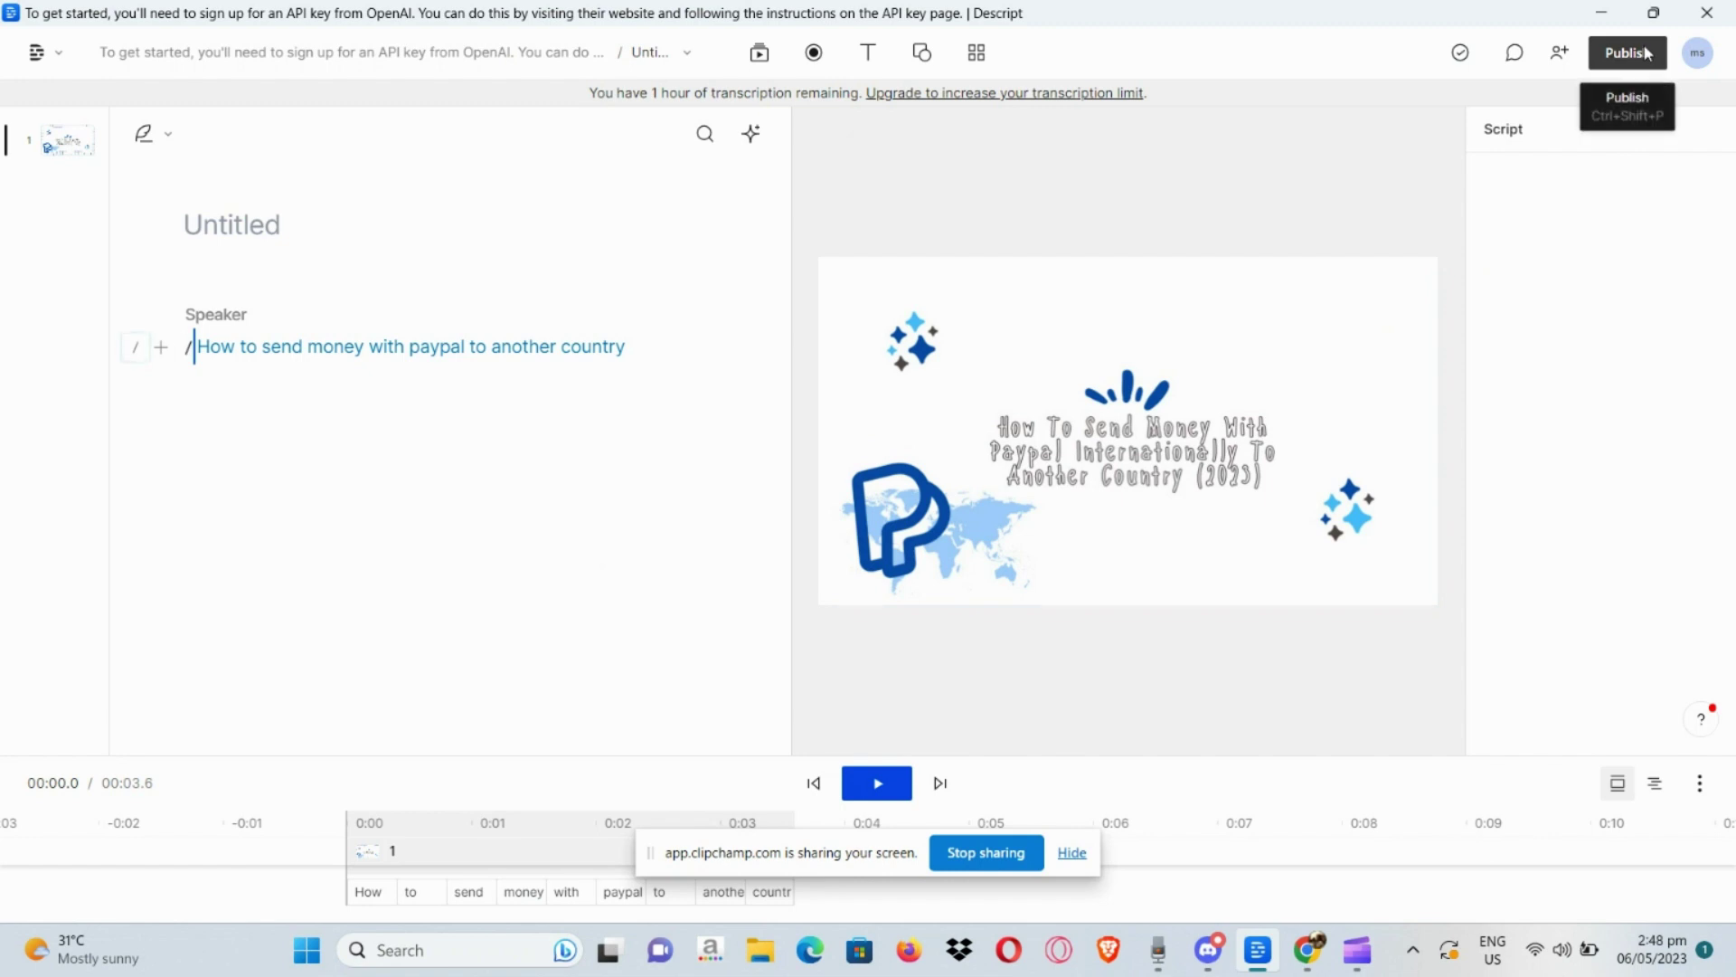
Step: Export the project as a video, saving the MP4 under a new name in Downloads
{"action": "left_click", "coordinate": [1646, 53]}
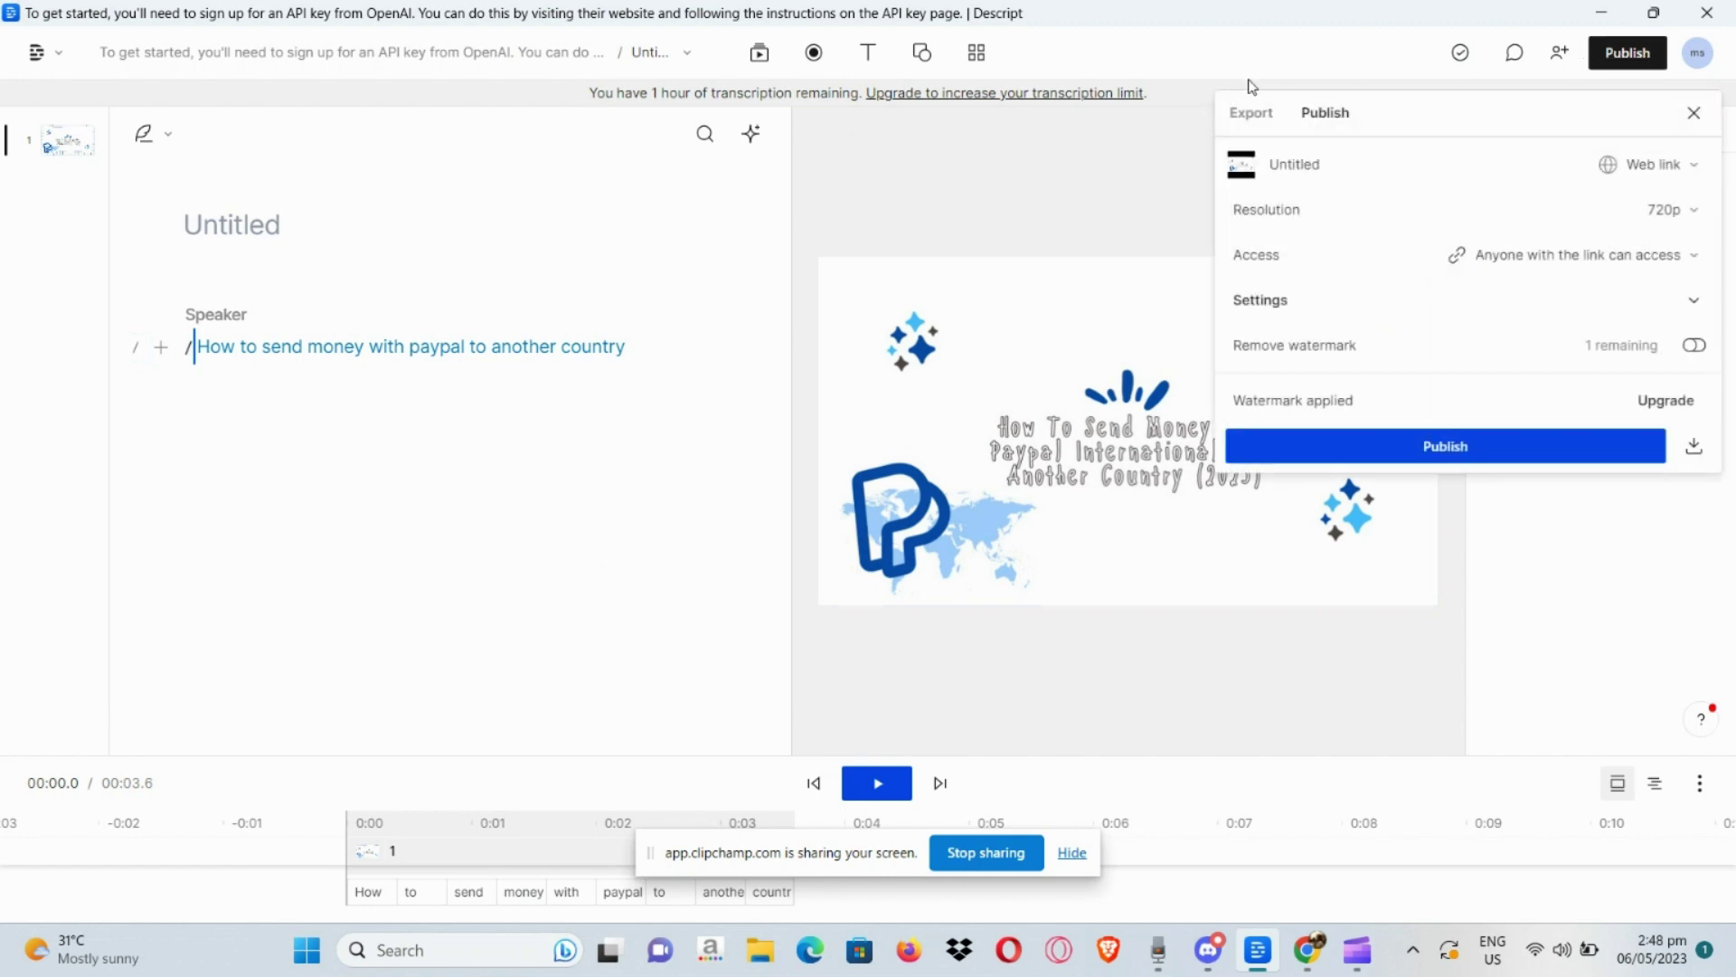
{"action": "left_click", "coordinate": [1250, 111]}
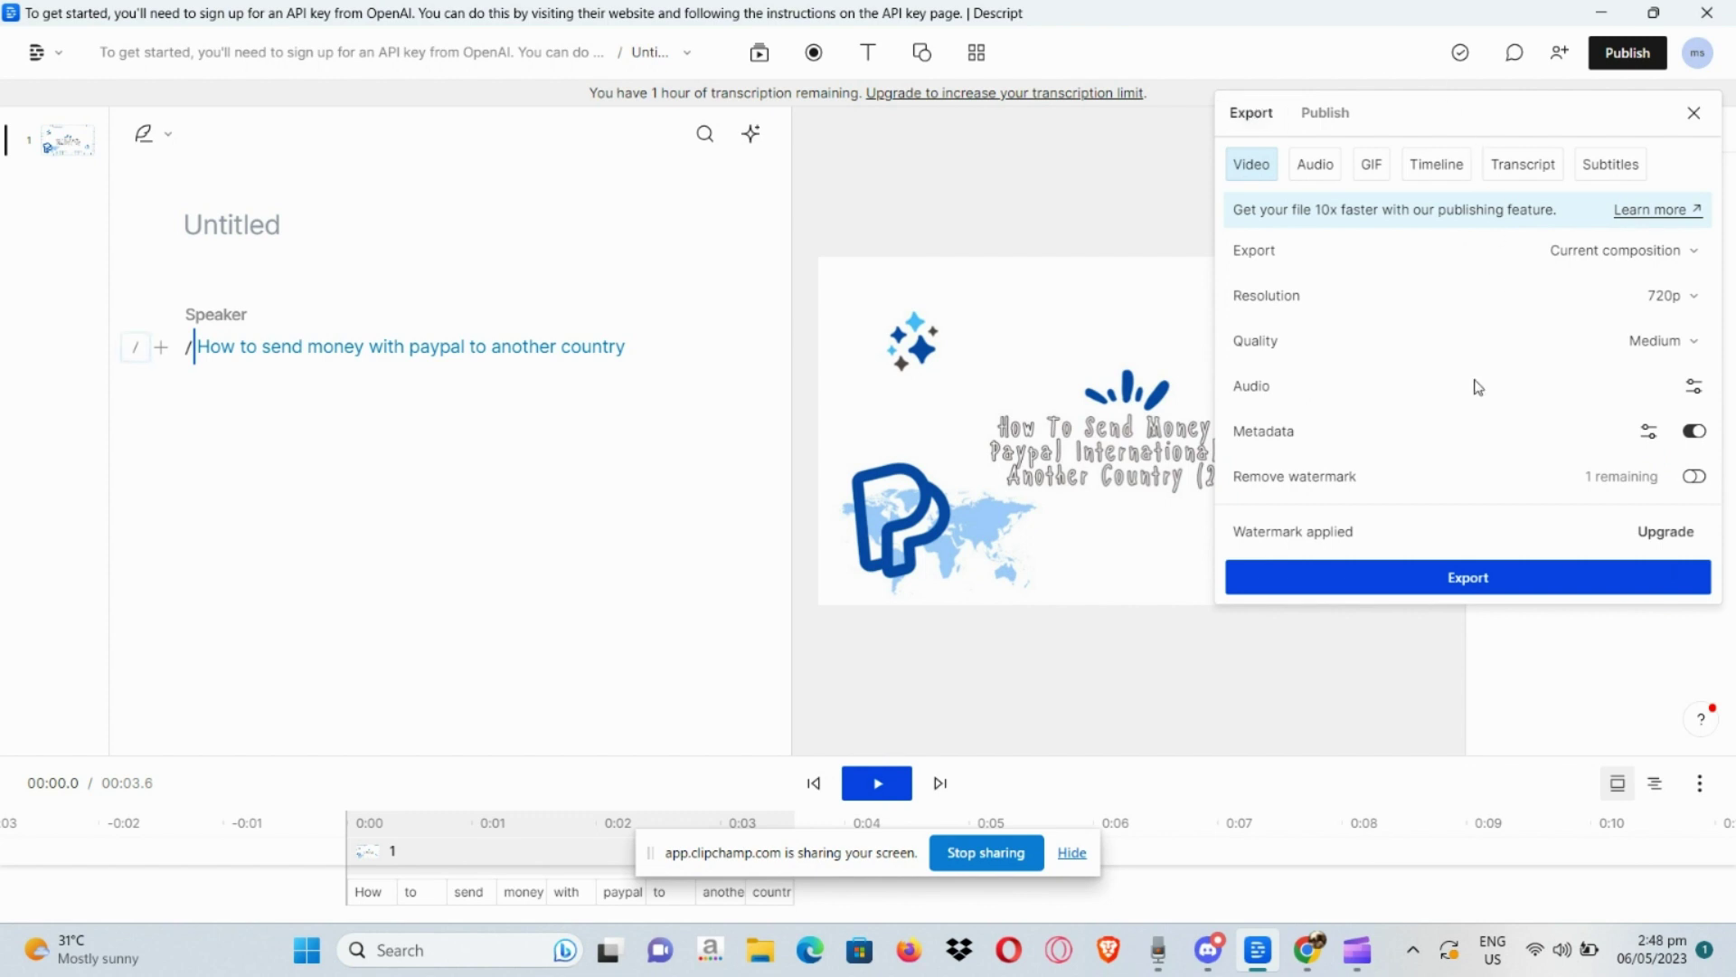
{"action": "left_click", "coordinate": [1316, 165]}
{"action": "left_click", "coordinate": [1254, 167]}
{"action": "left_click", "coordinate": [1461, 580]}
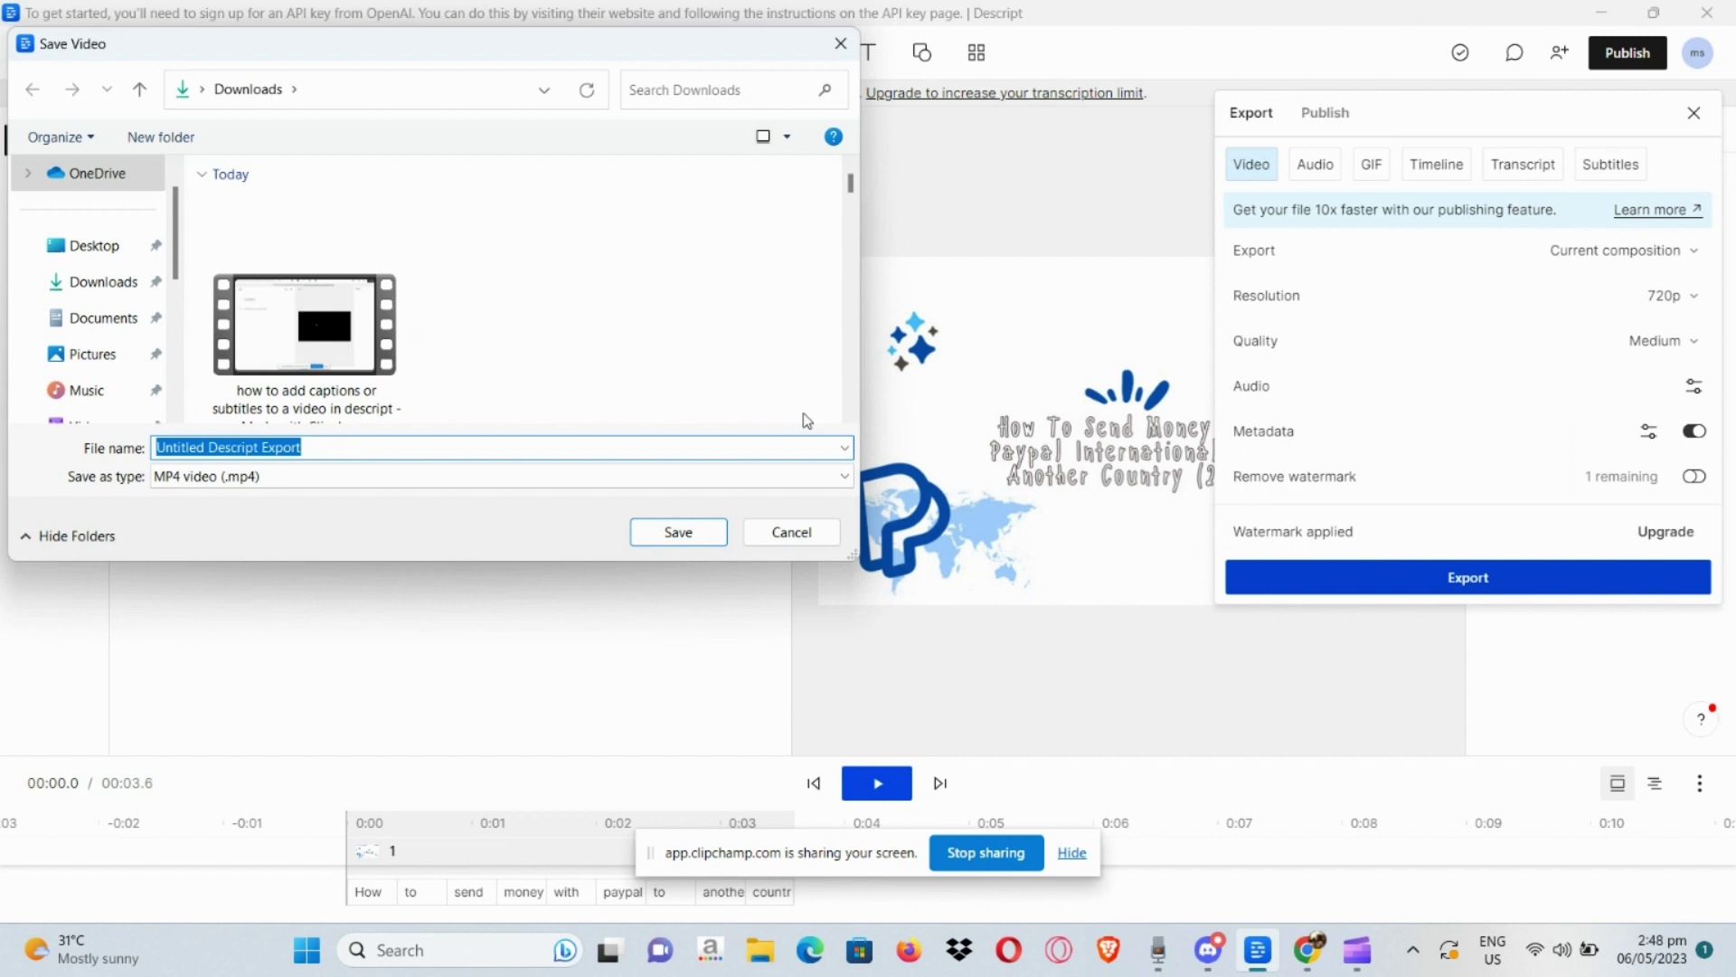
{"action": "type", "text": "Paypalint"}
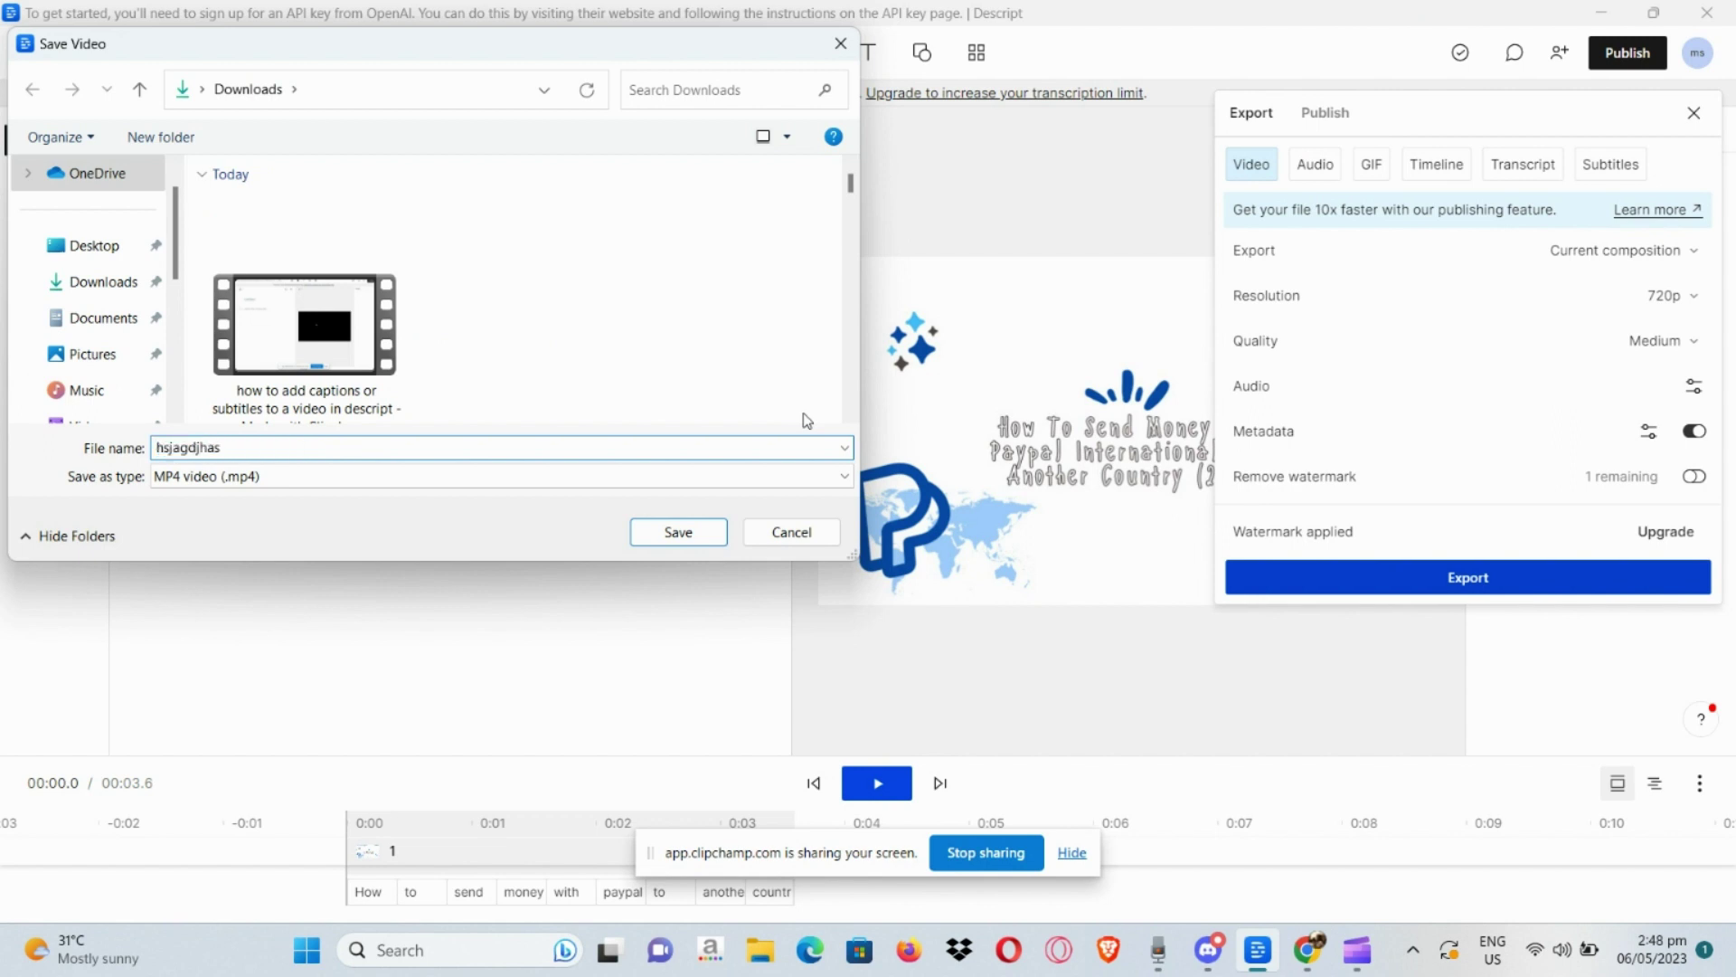
{"action": "key", "text": "Return"}
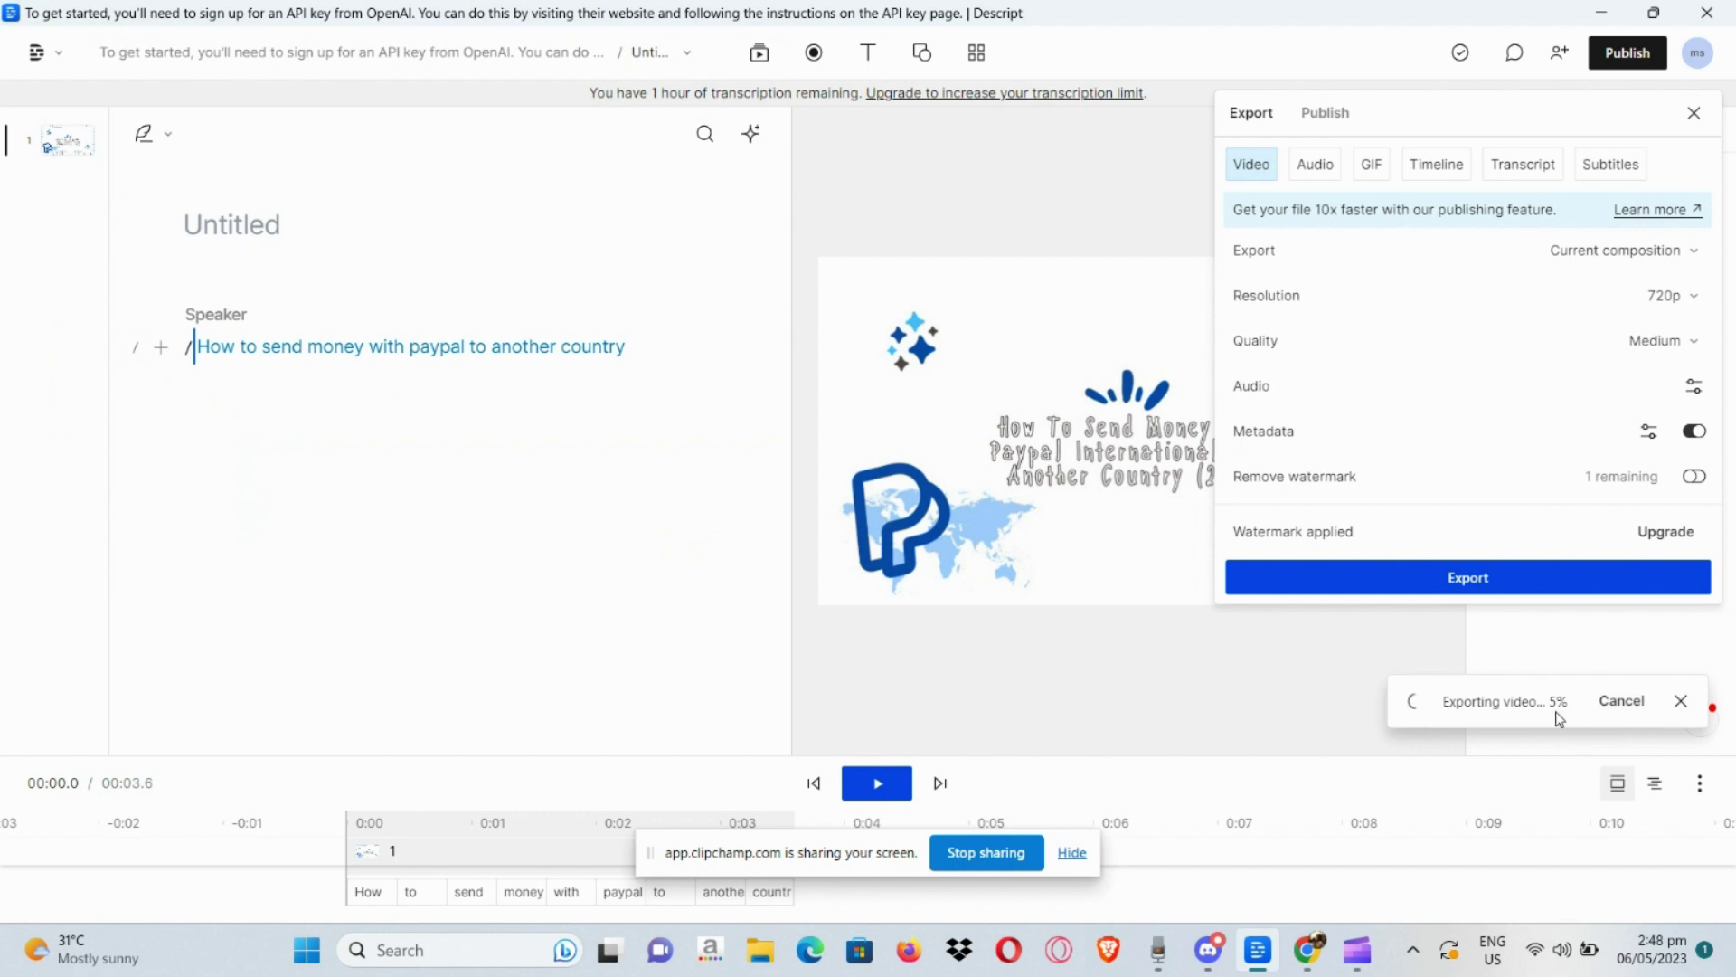
Step: Dismiss the Export popover so the MP4 export continues with the preview visible
{"action": "left_click", "coordinate": [1537, 640]}
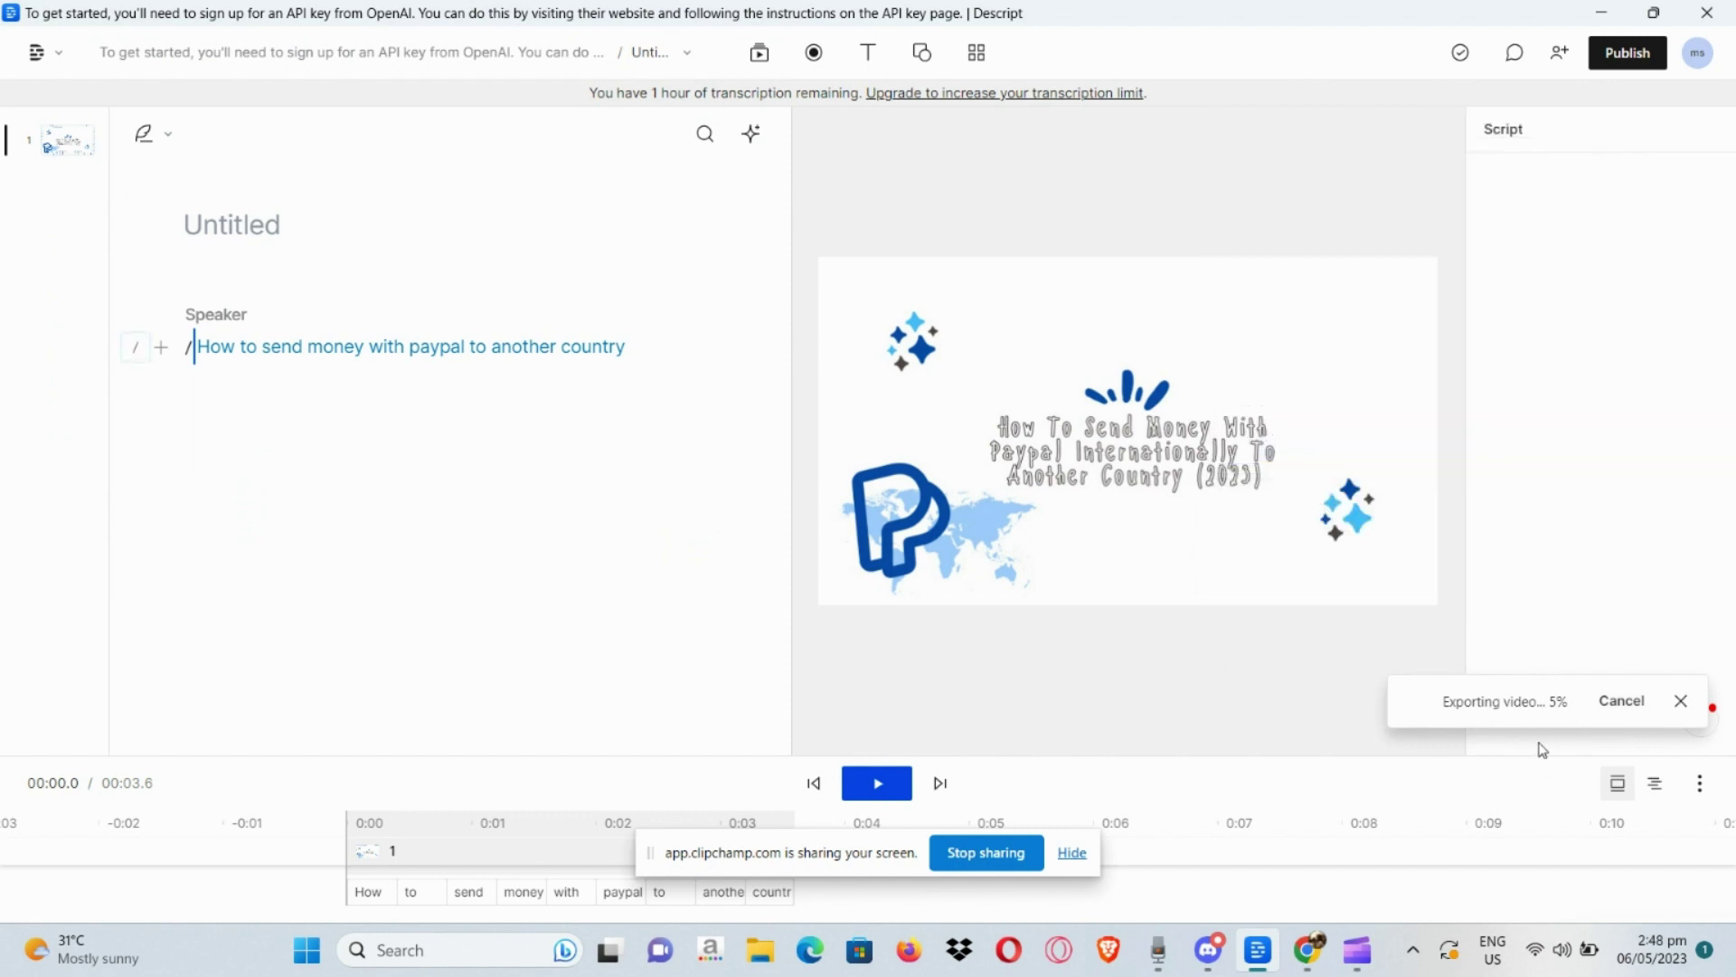